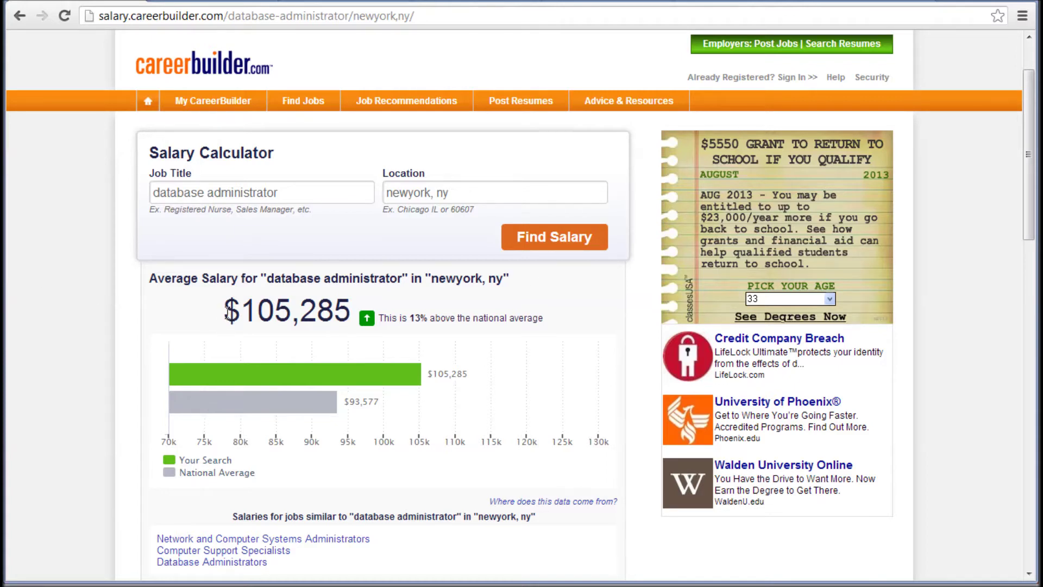
Highlight the $105,285 average salary figure on the CareerBuilder results page.
left_click_drag(227, 312, 350, 313)
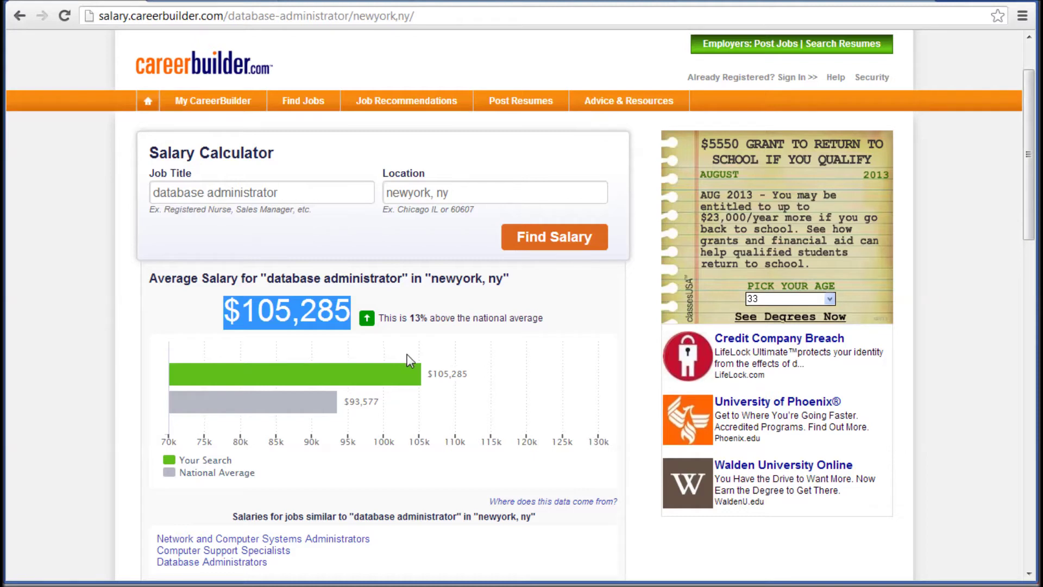
left_click(216, 0)
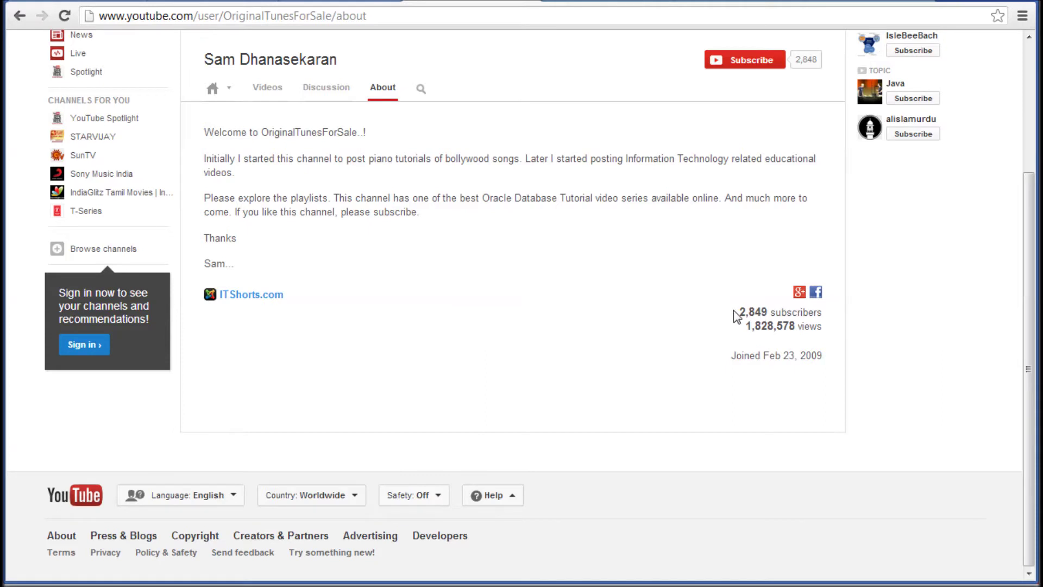
Highlight the 2,849 subscribers, 1,828,578 views and Feb 23, 2009 join date, then deselect.
left_click_drag(742, 310, 829, 335)
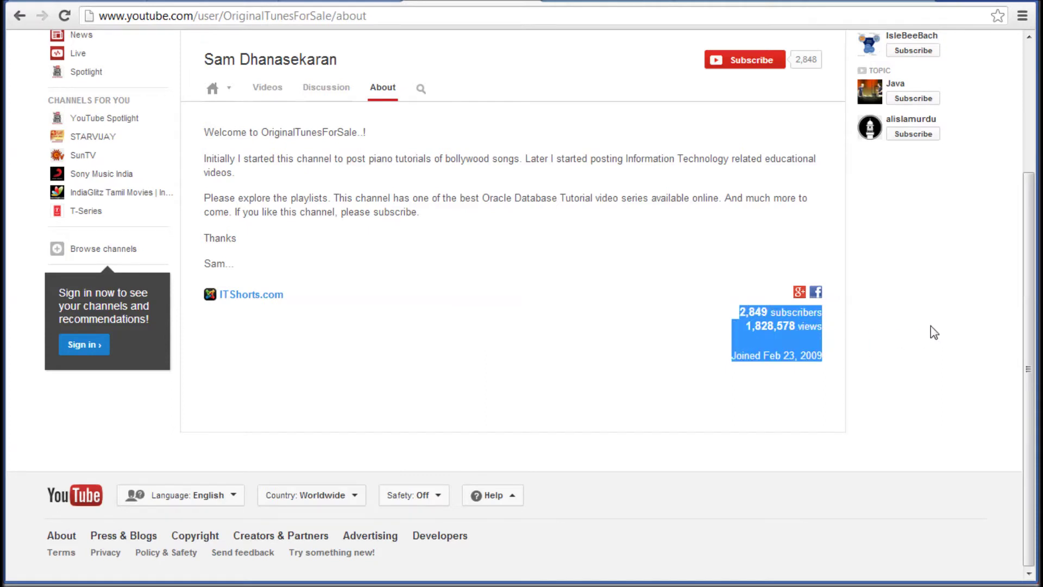
left_click(923, 359)
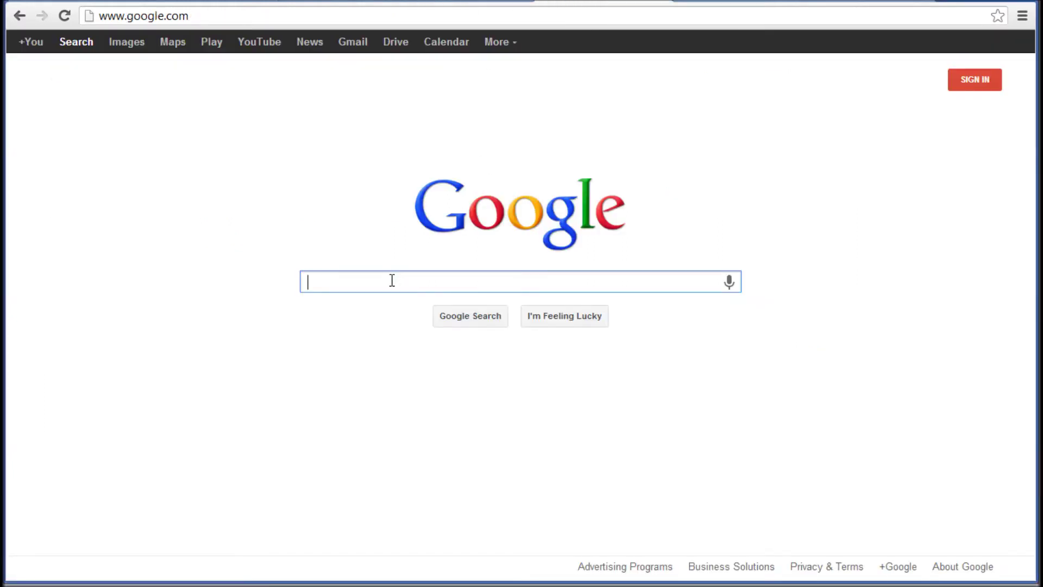
type("ora")
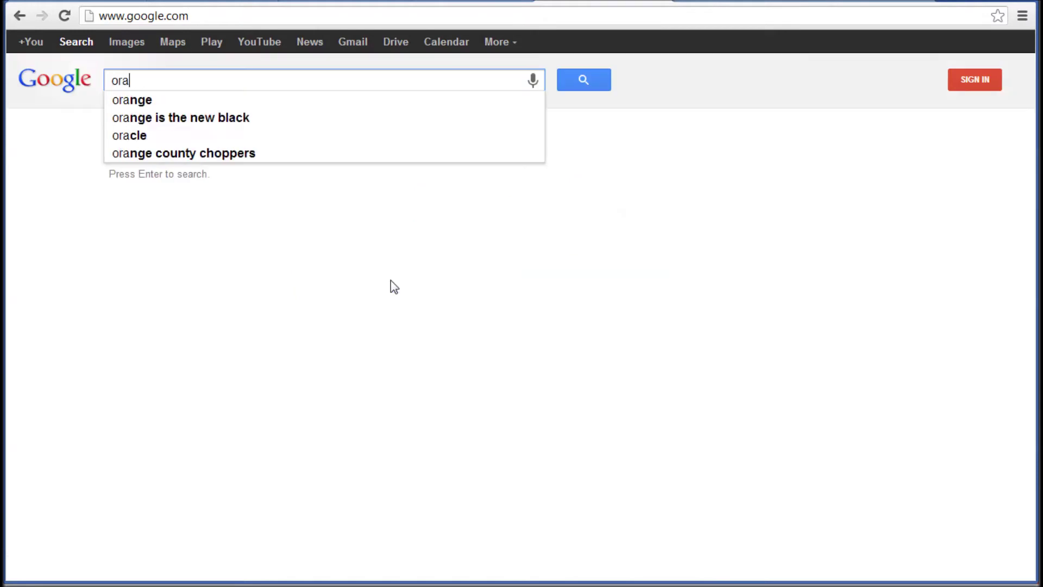
type("cle d")
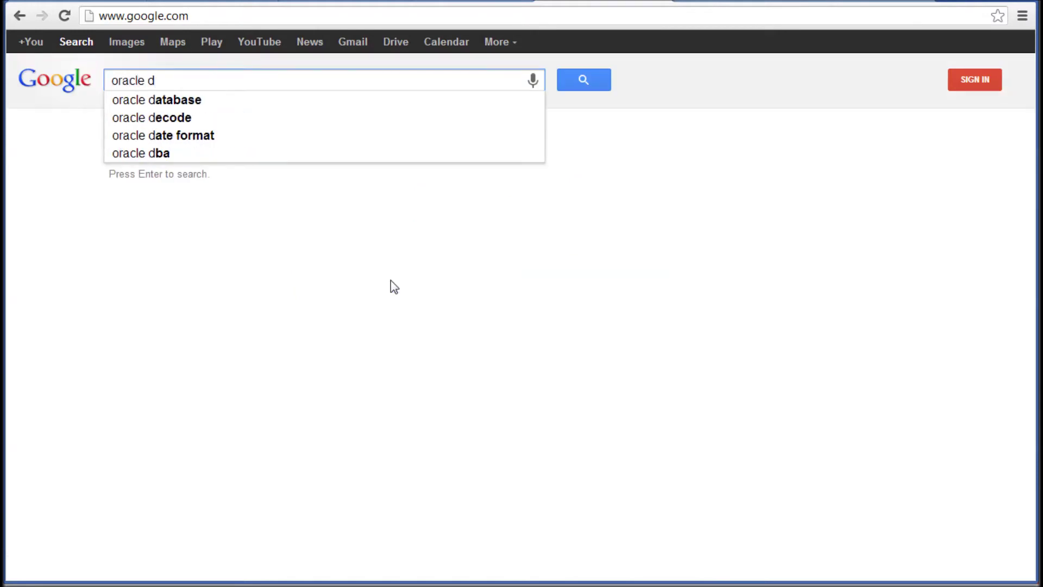
Search Google for 'oracle database tutorial' and highlight the YouTube result's uploader name.
key("Down")
type("t")
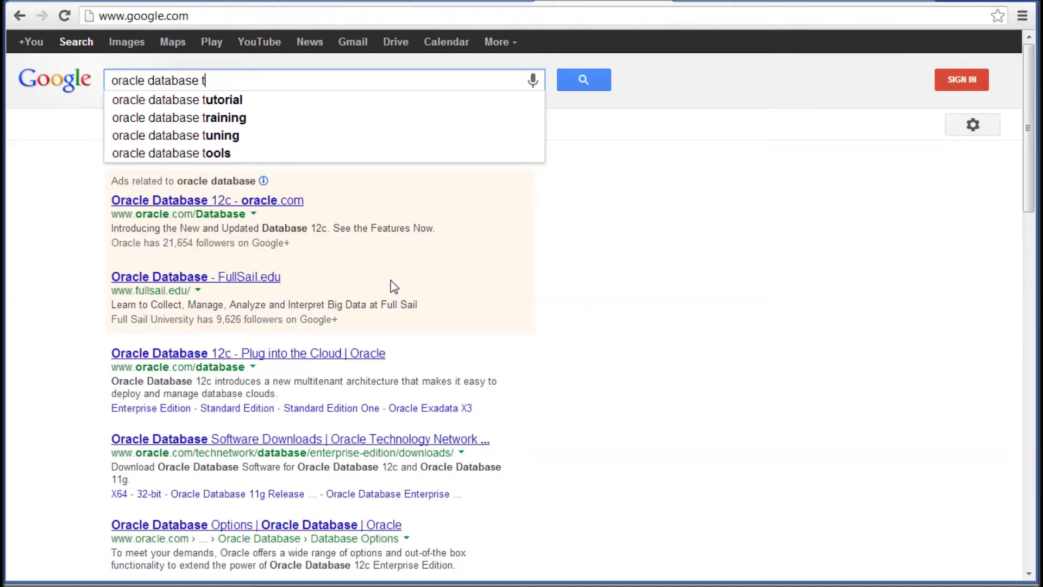
key("Down")
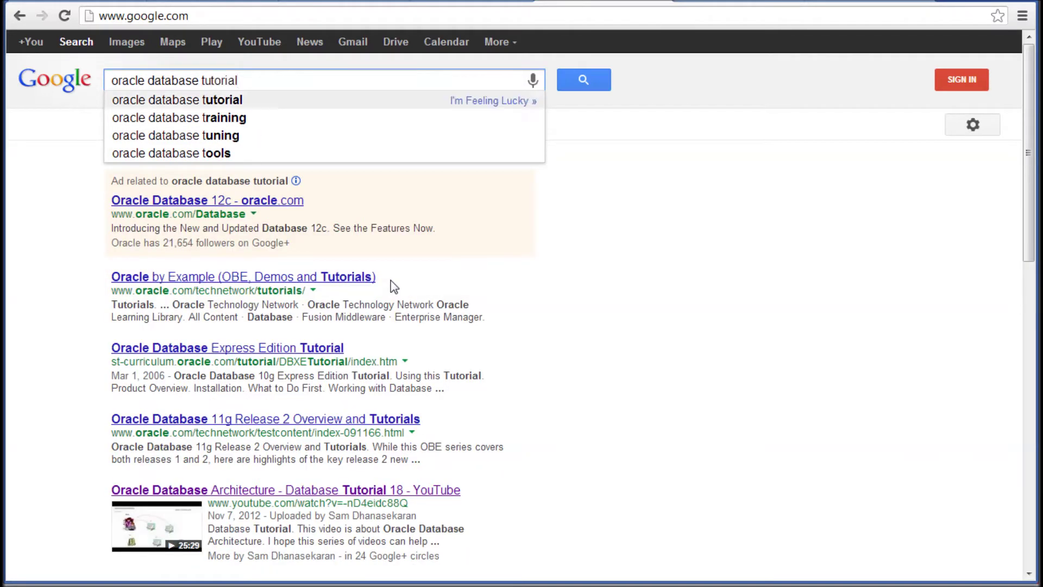
left_click(256, 104)
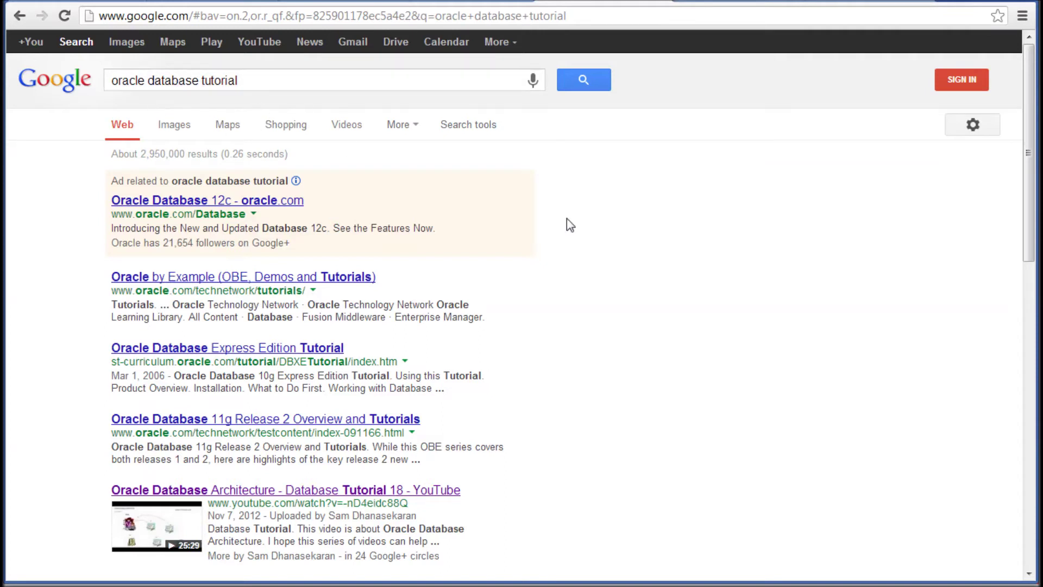
left_click_drag(1025, 245, 1027, 258)
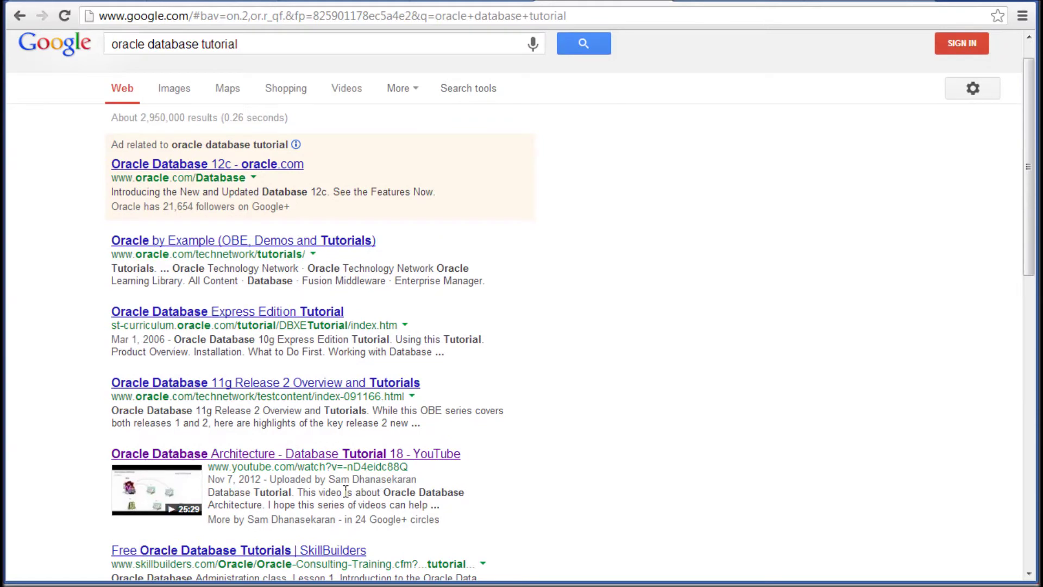
left_click_drag(330, 480, 418, 481)
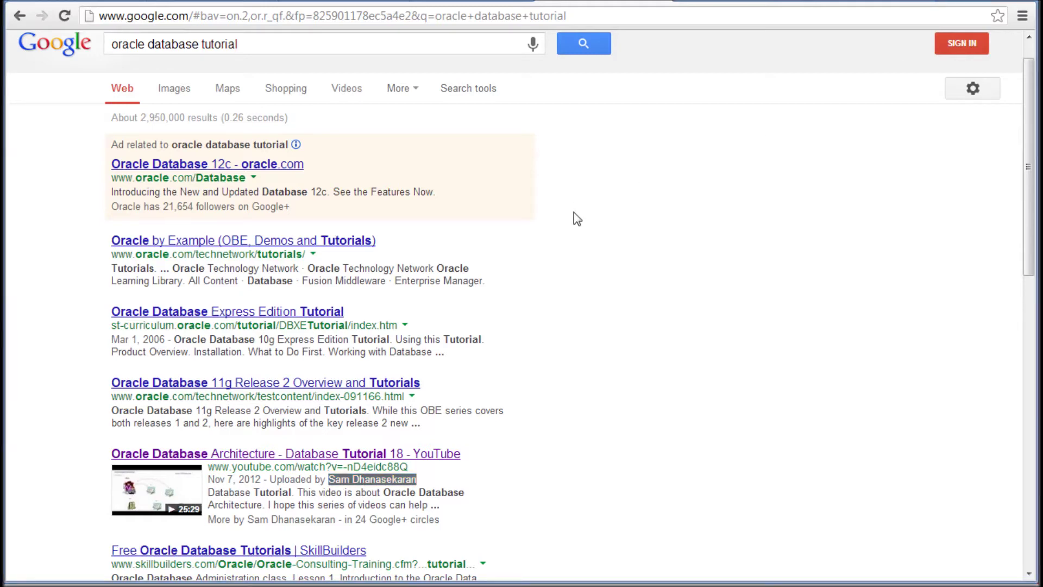
left_click(703, 5)
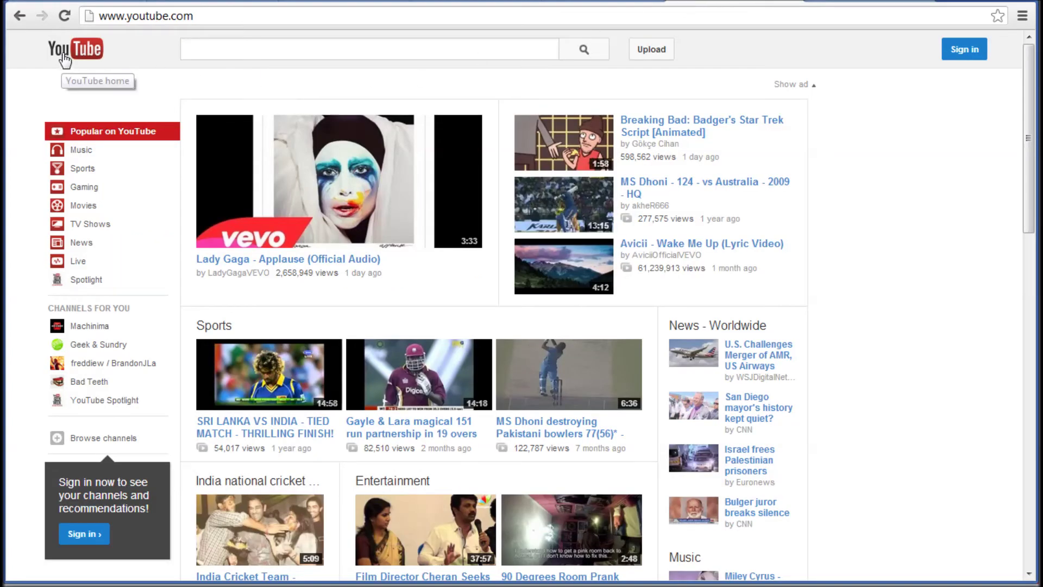
Search YouTube for 'oracle 12c' using the search-box suggestion.
left_click(231, 50)
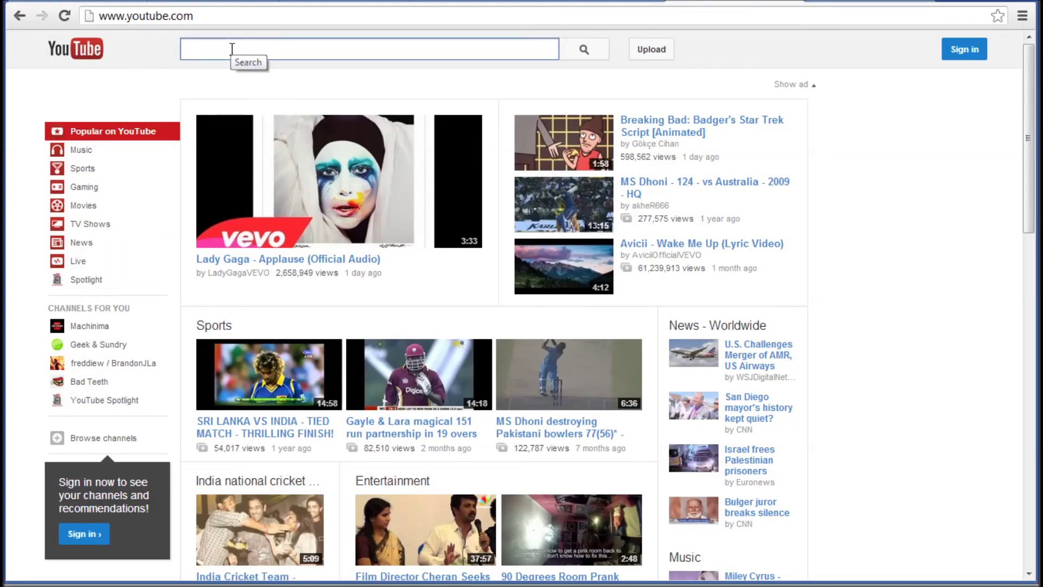
type("oracle ")
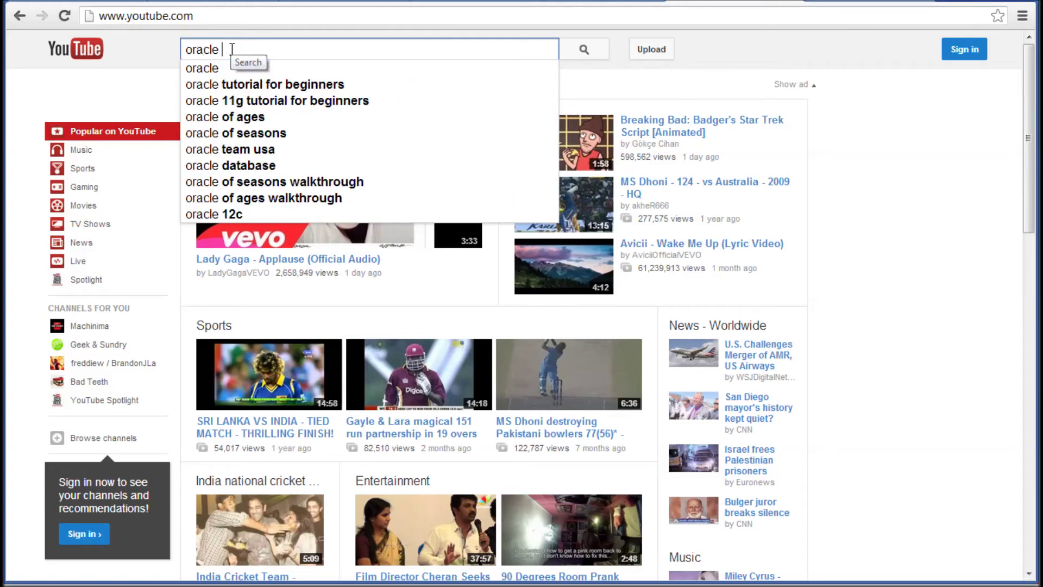
type("12")
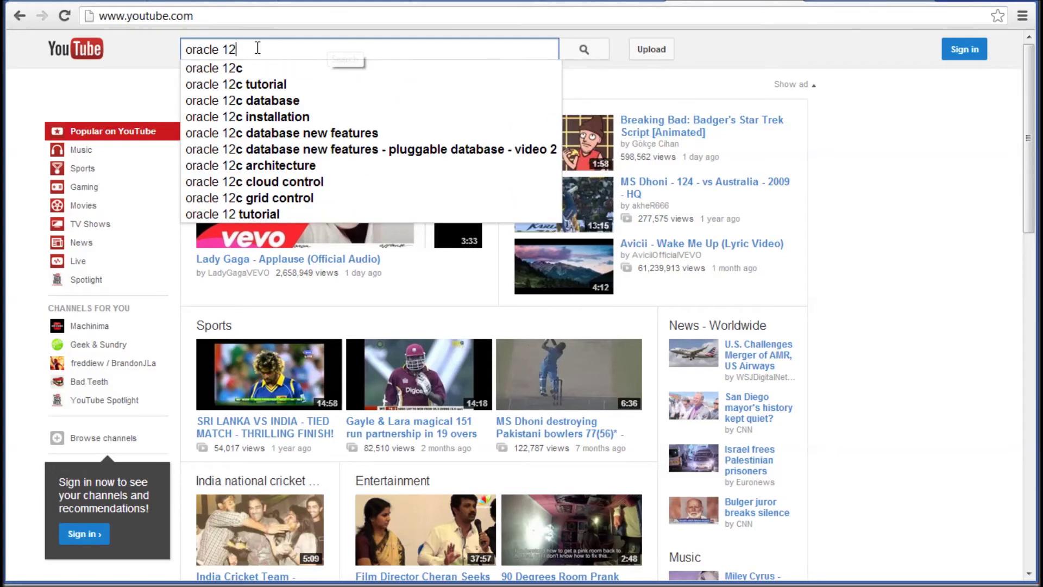
left_click(242, 68)
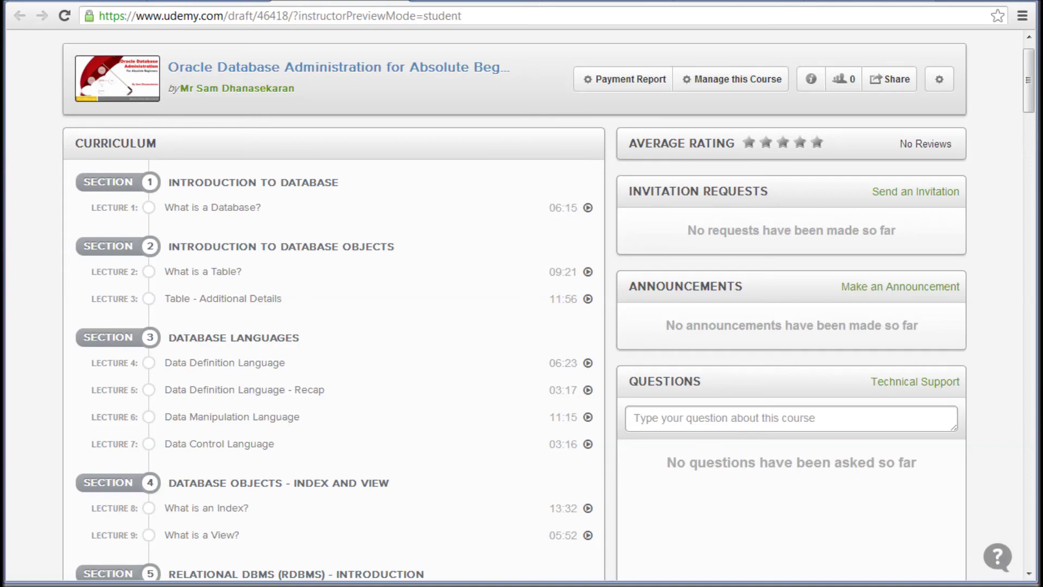
mouse_move(1029, 82)
left_mouse_down()
mouse_move(1013, 152)
mouse_move(1008, 361)
mouse_move(1008, 440)
mouse_move(1029, 530)
mouse_move(1027, 449)
left_mouse_up()
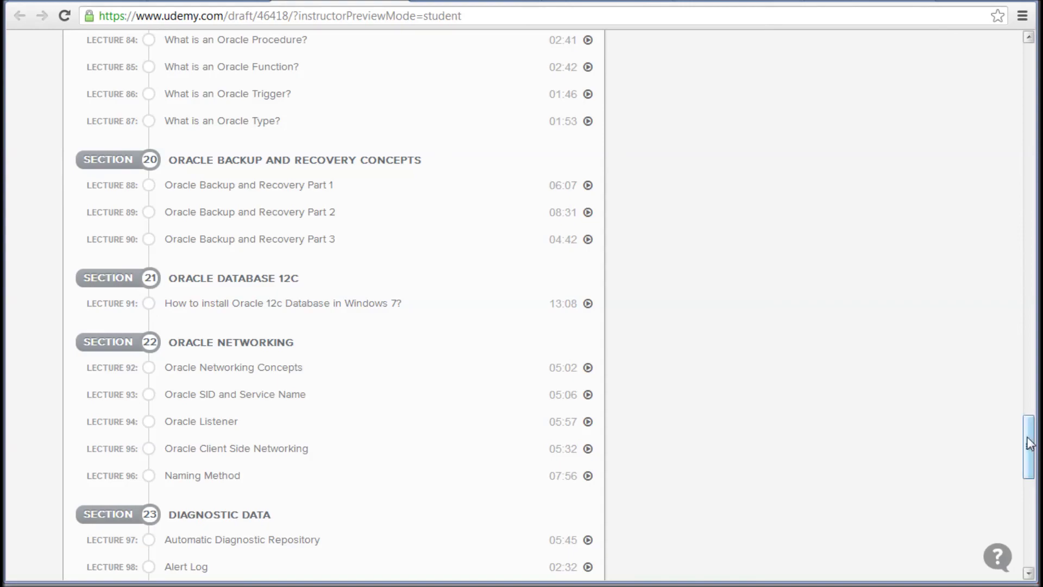
mouse_move(1027, 438)
left_mouse_down()
mouse_move(1023, 248)
mouse_move(1008, 144)
mouse_move(1028, 71)
left_mouse_up()
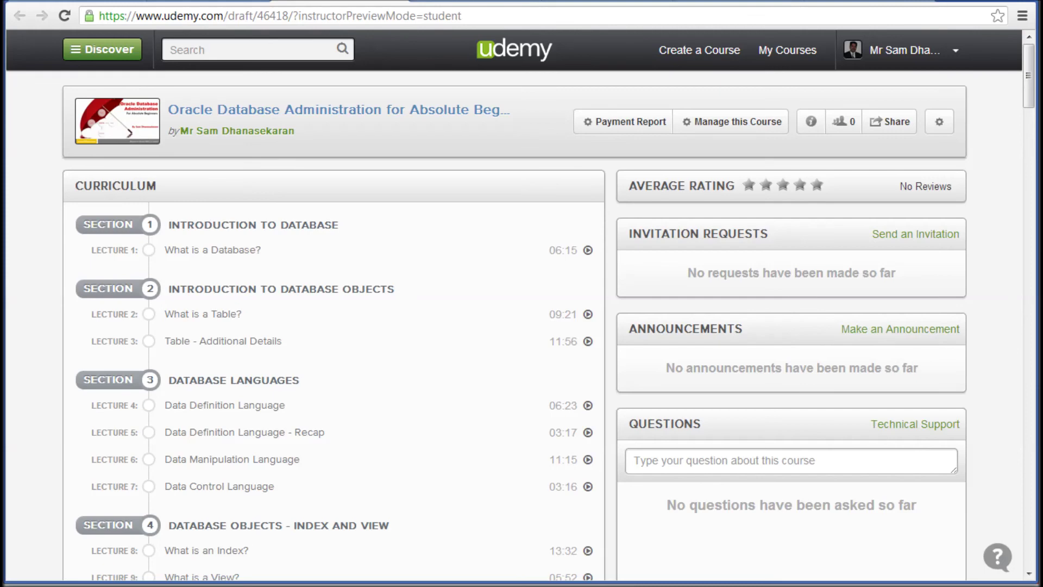
left_click_drag(1029, 85, 1029, 90)
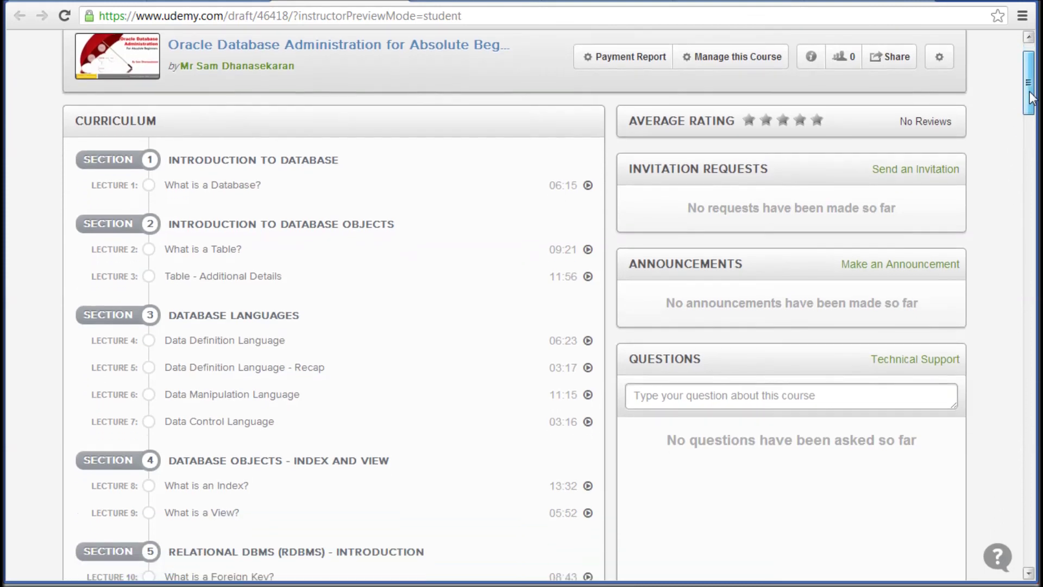